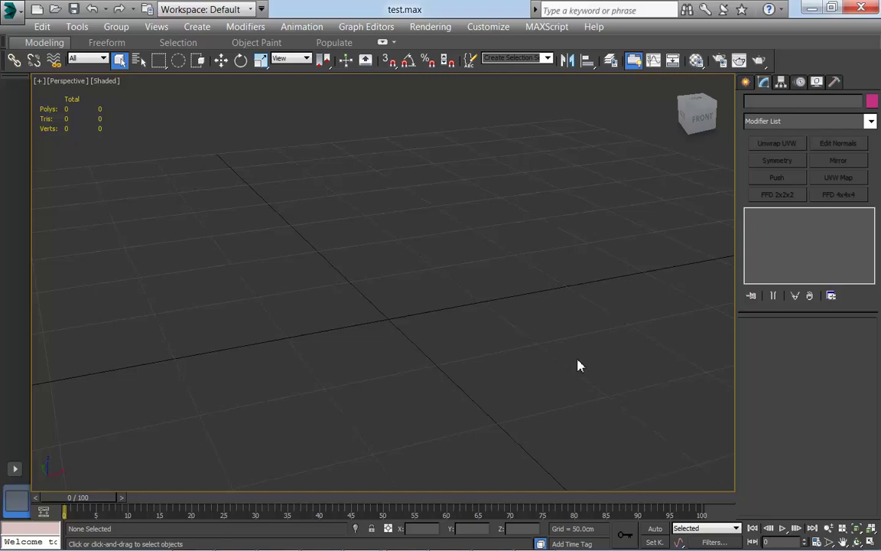
# Pan the perspective viewport across the empty grid.
pyautogui.moveTo(577, 365); pyautogui.dragTo(547, 423, button='middle')
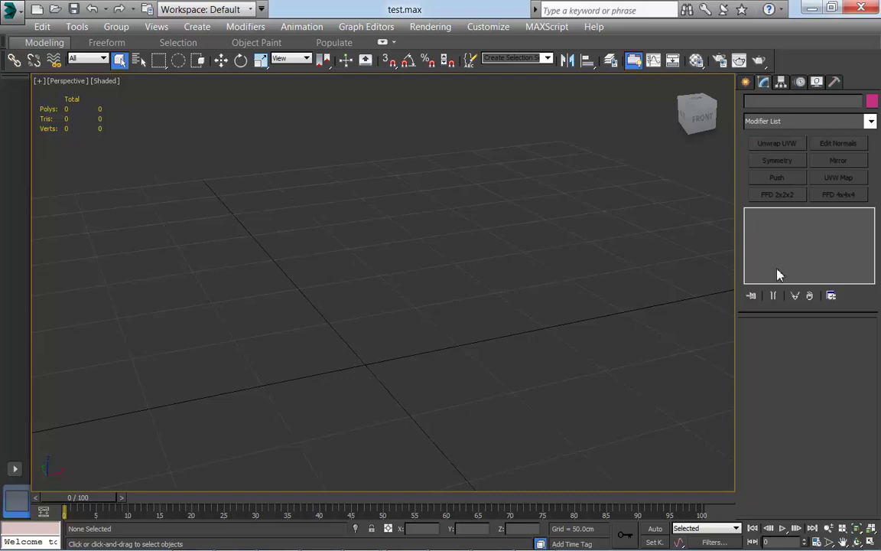
# Create Teapot001 with a radius of about 49.6 cm and centre it in the perspective view.
pyautogui.click(746, 82)
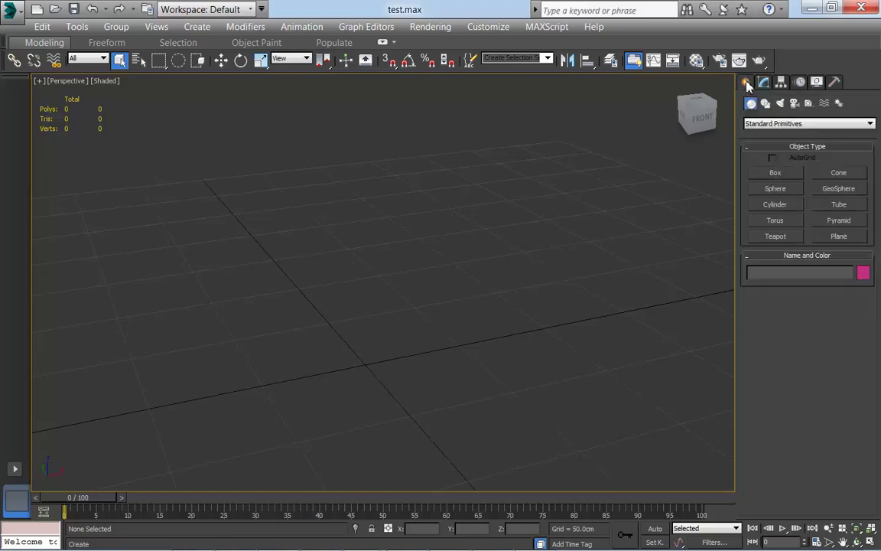
pyautogui.click(775, 236)
pyautogui.moveTo(346, 376); pyautogui.dragTo(499, 374)
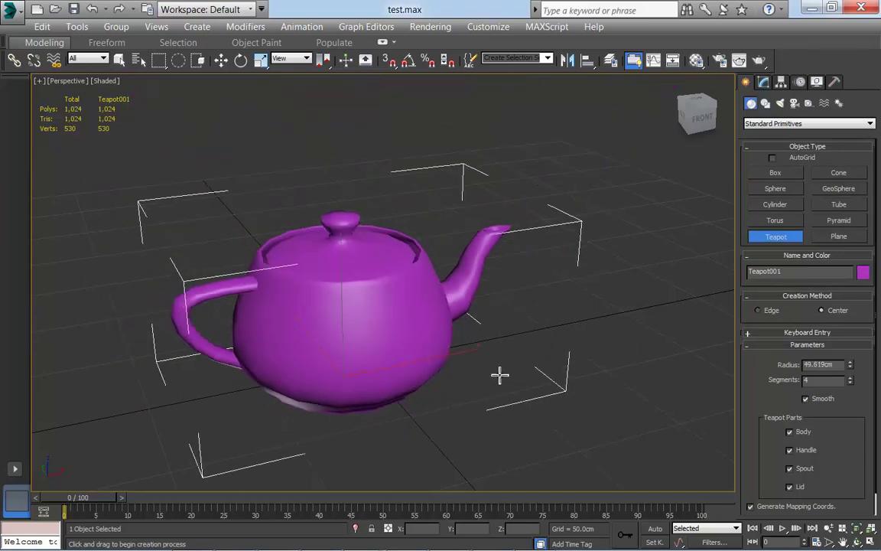
pyautogui.moveTo(499, 374); pyautogui.dragTo(586, 338, button='middle')
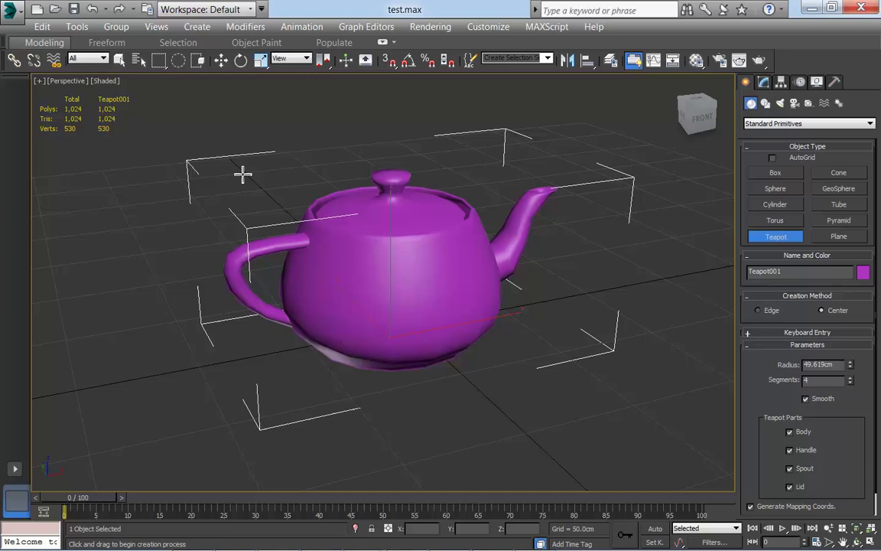
pyautogui.click(42, 27)
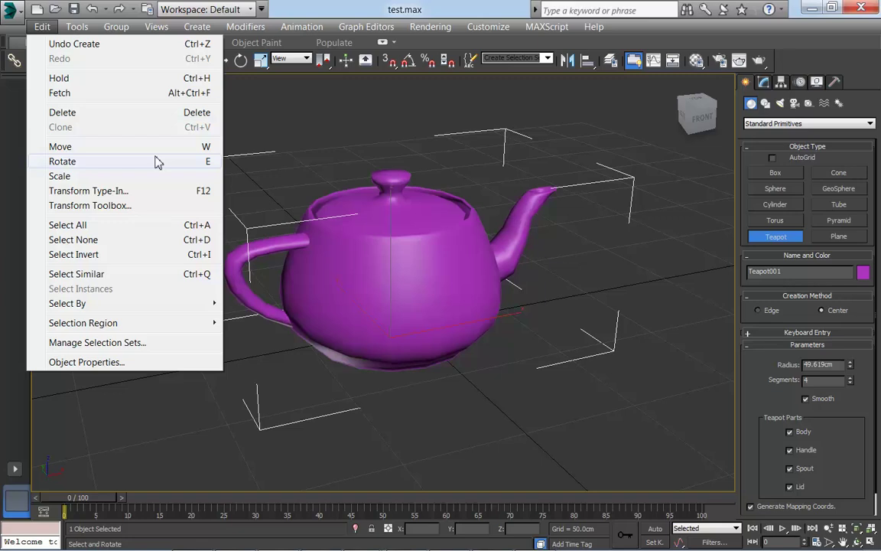
# Open Customize User Interface, browse its Keyboard, Mouse, Toolbars, Quads and Colors tabs, ending on Menus.
pyautogui.moveTo(493, 27)
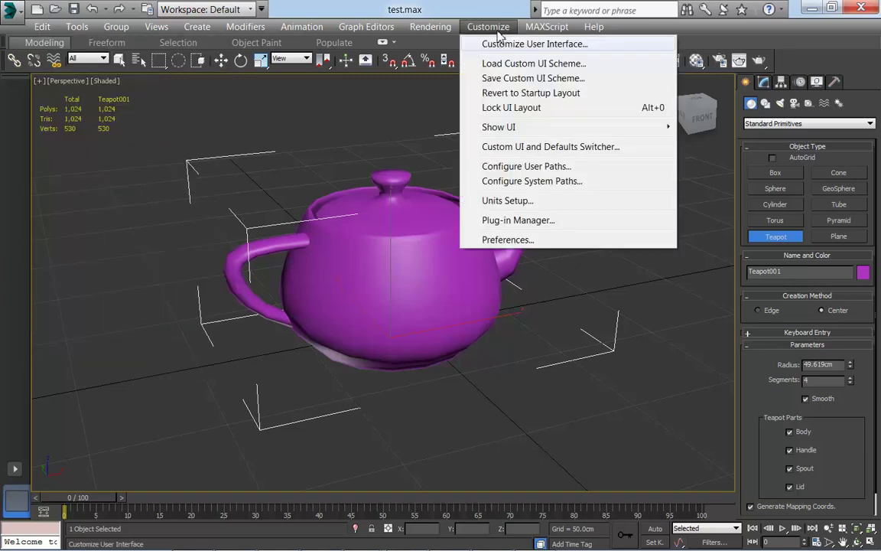
pyautogui.click(496, 44)
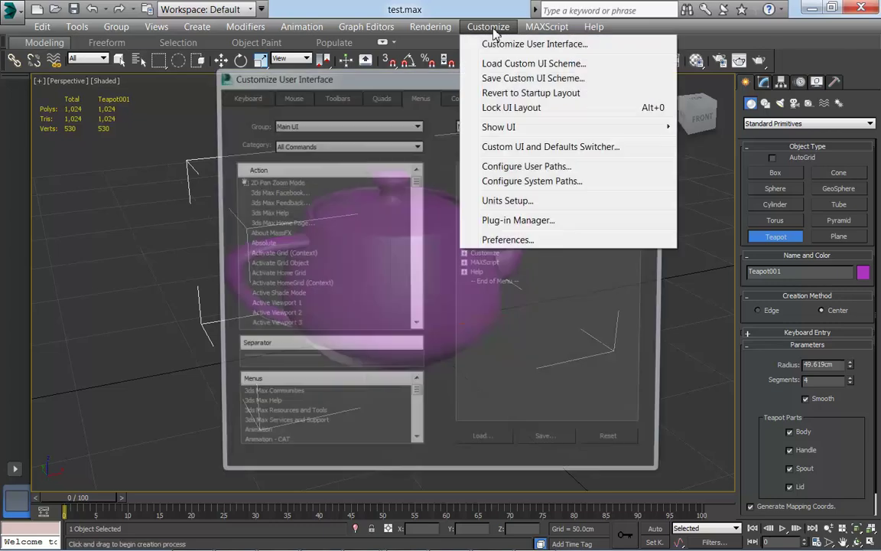
pyautogui.click(240, 100)
pyautogui.click(289, 97)
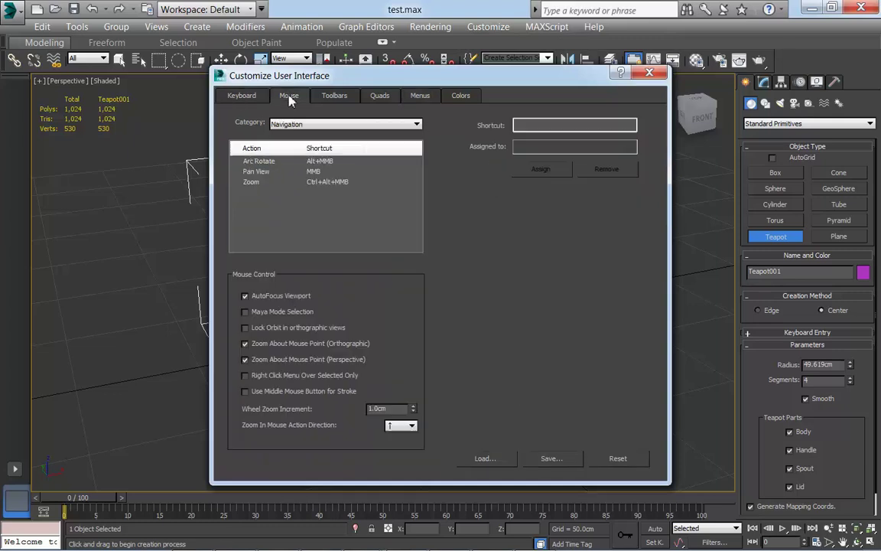
pyautogui.click(335, 97)
pyautogui.click(380, 97)
pyautogui.click(419, 97)
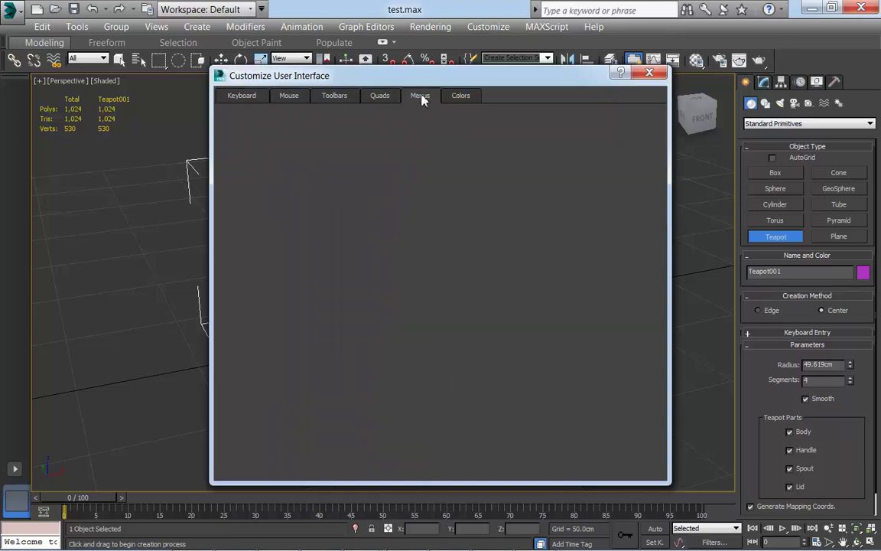
pyautogui.click(461, 96)
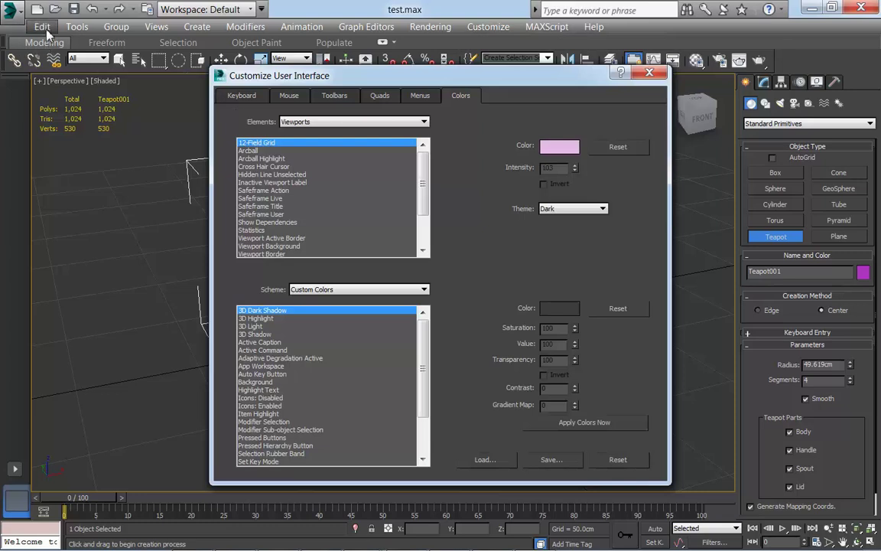
pyautogui.click(420, 98)
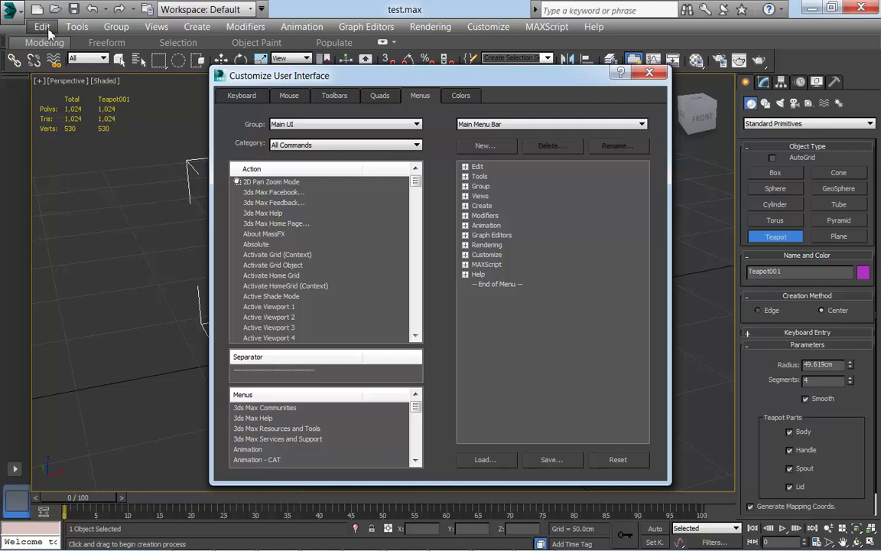
# Expand Edit in the Main Menu Bar tree and scroll its entries down to Properties.
pyautogui.doubleClick(477, 166)
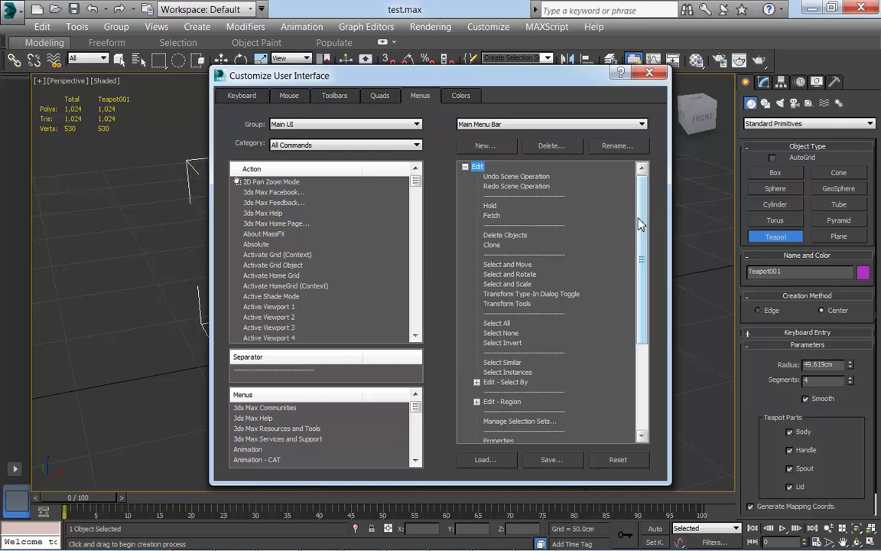
pyautogui.moveTo(641, 221); pyautogui.dragTo(634, 311)
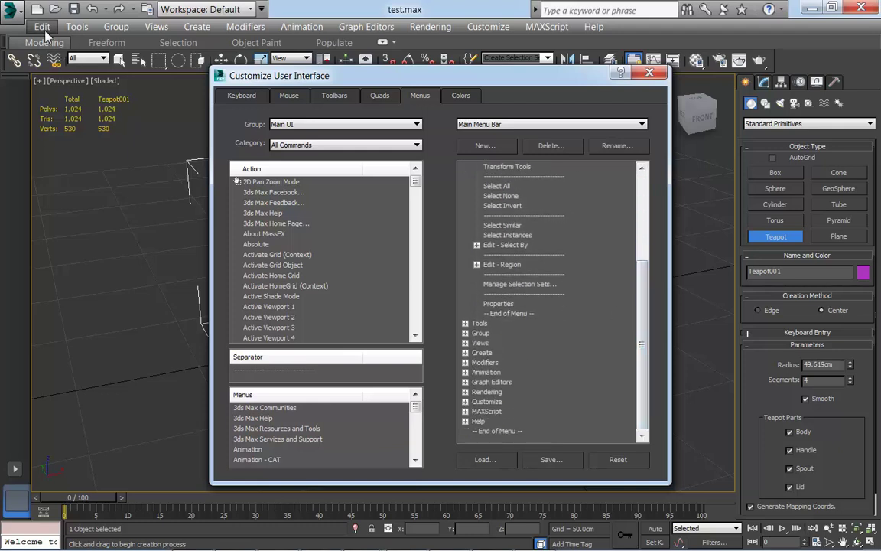
pyautogui.click(42, 26)
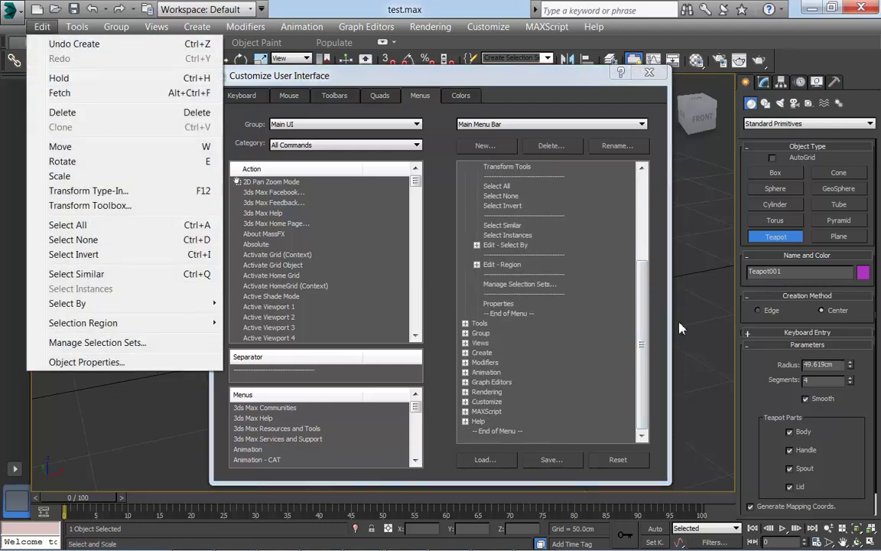
pyautogui.moveTo(642, 344); pyautogui.dragTo(634, 314)
pyautogui.click(477, 166)
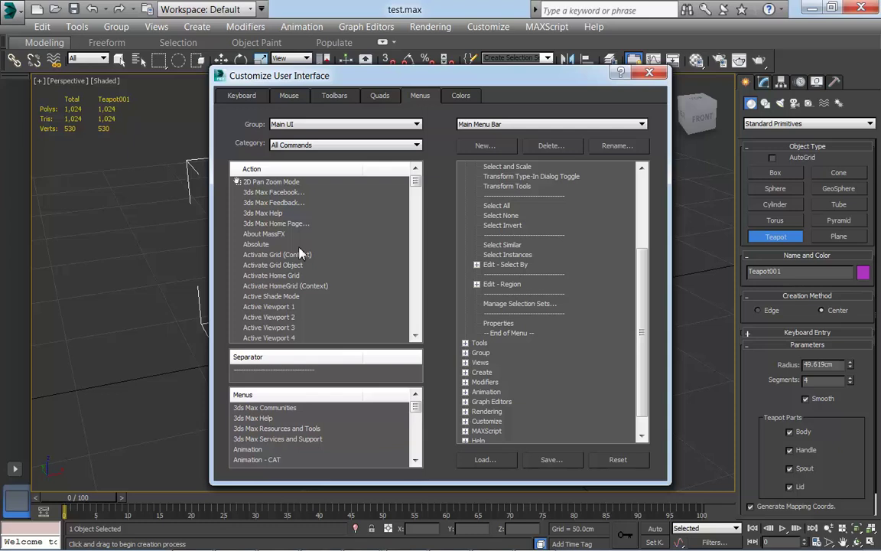
pyautogui.moveTo(416, 186)
pyautogui.mouseDown()
pyautogui.moveTo(417, 196)
pyautogui.moveTo(417, 181)
pyautogui.mouseUp()
# Insert a separator and the Add a Pop-up Note action above Properties in the Edit menu.
pyautogui.moveTo(273, 378); pyautogui.dragTo(519, 326)
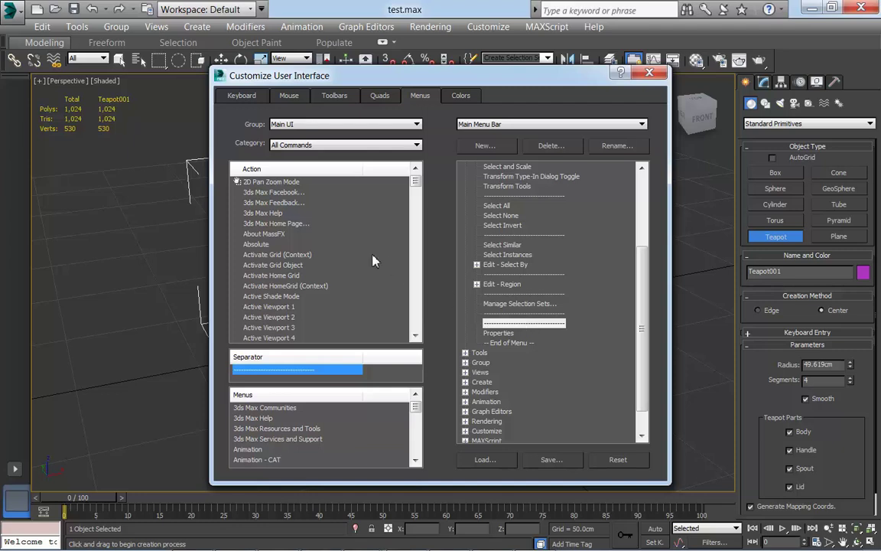
pyautogui.click(375, 276)
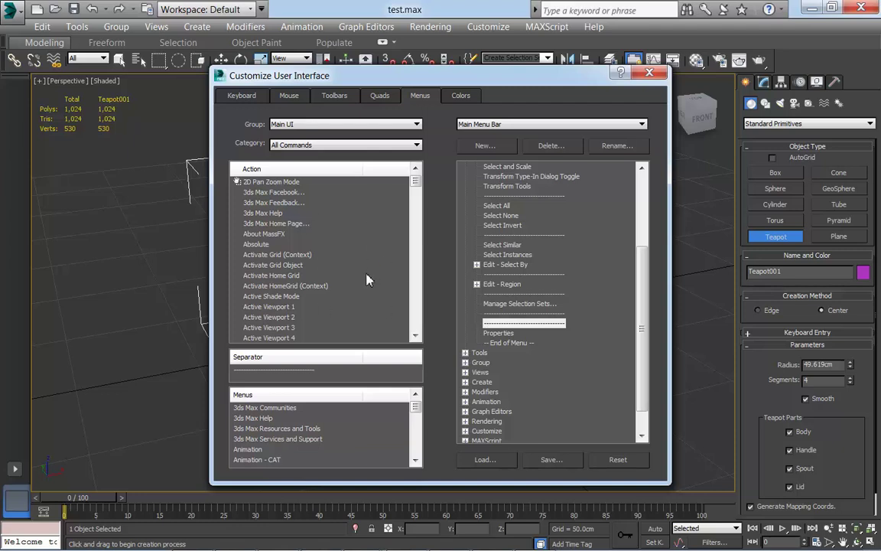
pyautogui.click(356, 243)
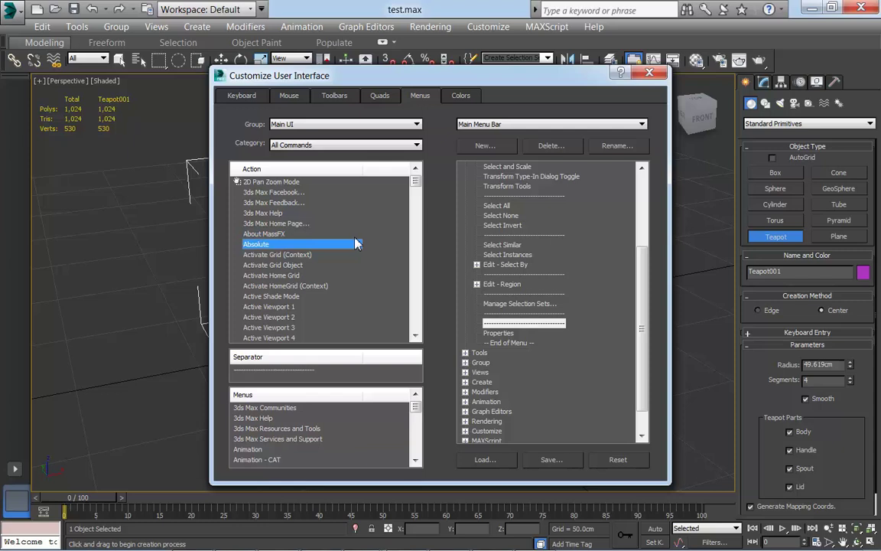
pyautogui.write('ad')
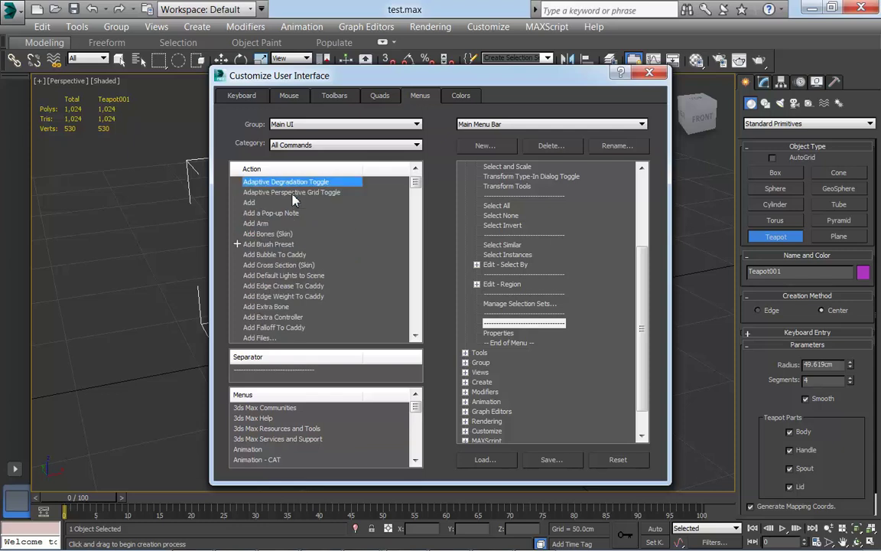
pyautogui.click(267, 213)
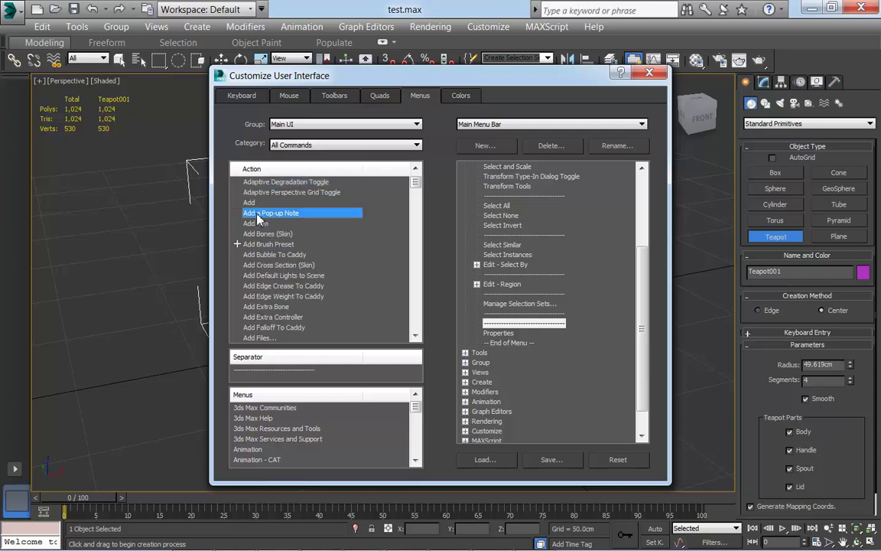
pyautogui.moveTo(294, 214); pyautogui.dragTo(532, 337)
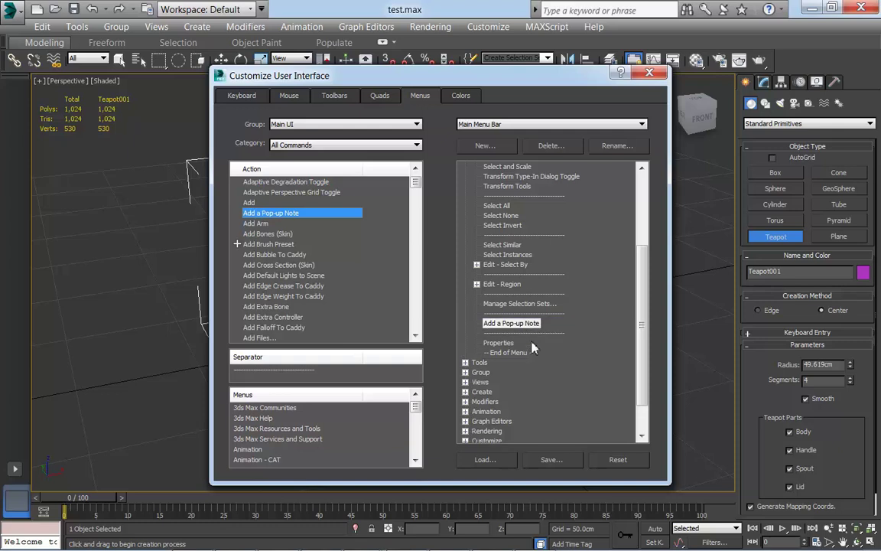
pyautogui.write('re')
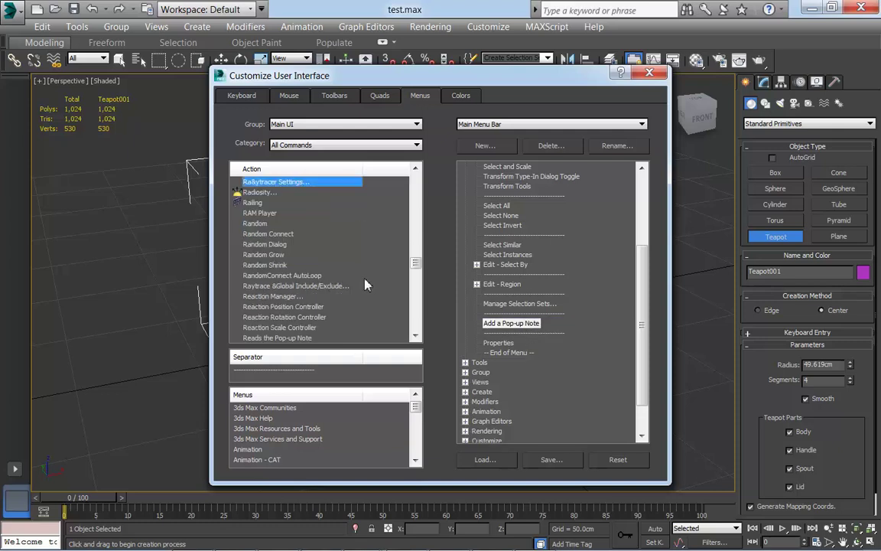
pyautogui.click(277, 307)
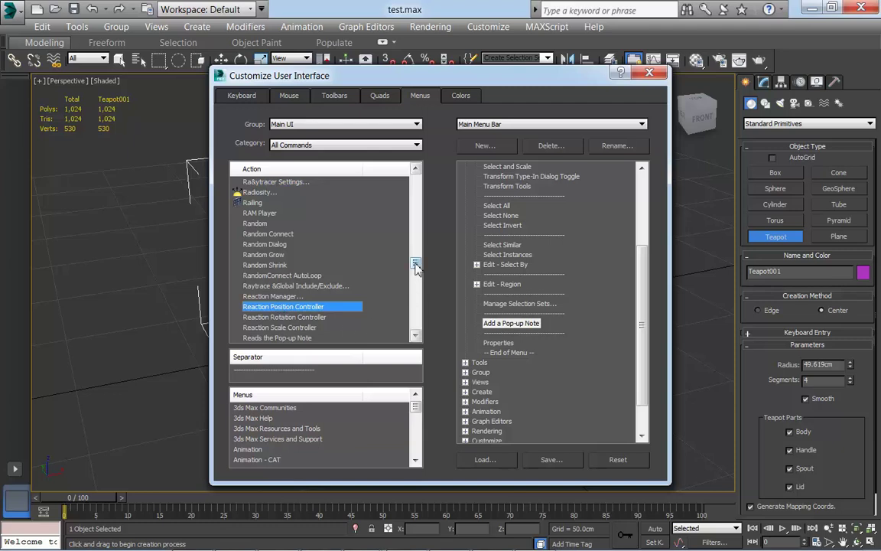
# Add Reads the Pop-up Note to the Edit menu below Add a Pop-up Note.
pyautogui.click(413, 301)
pyautogui.moveTo(413, 269); pyautogui.dragTo(417, 267)
pyautogui.scroll(-1, 382, 296)
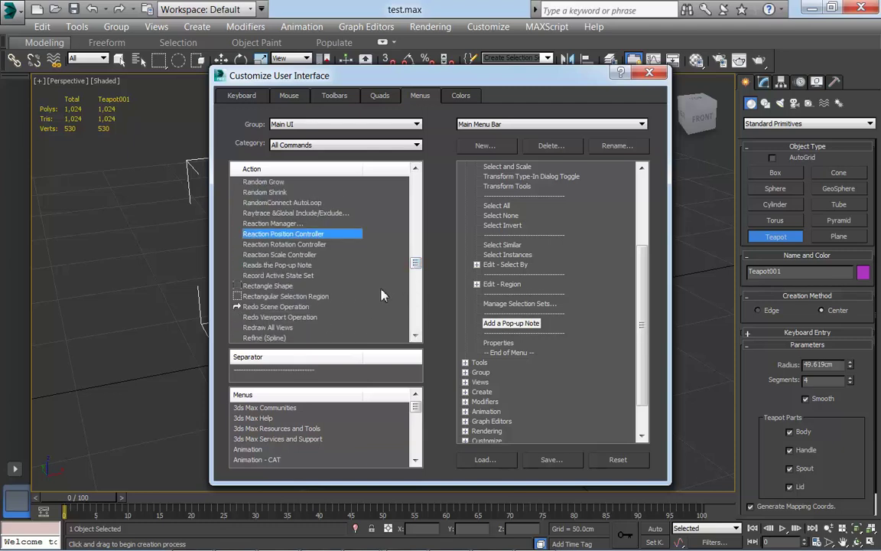
pyautogui.scroll(-1, 383, 296)
pyautogui.scroll(1, 383, 296)
pyautogui.moveTo(275, 265); pyautogui.dragTo(518, 337)
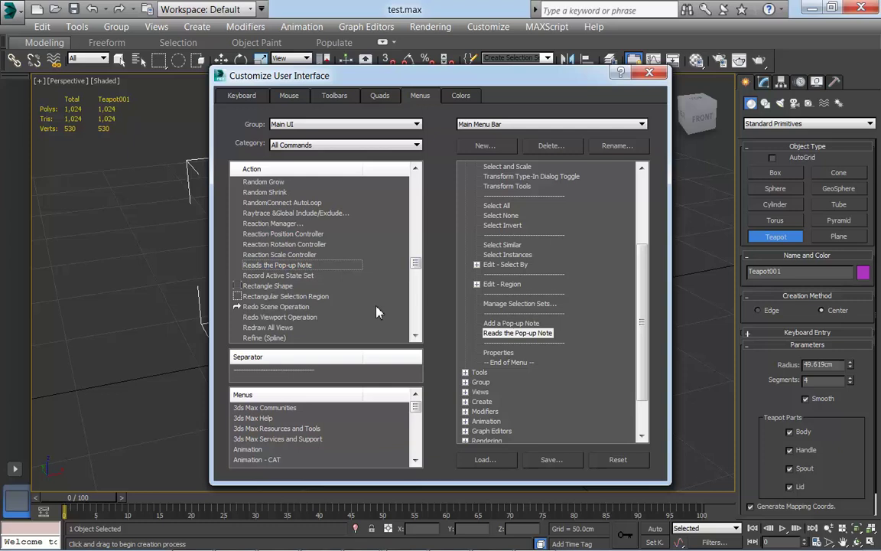
# Find Delete the Pop-up Note in the action list and add it to the Edit menu.
pyautogui.press('d')
pyautogui.press('e')
pyautogui.press('l')
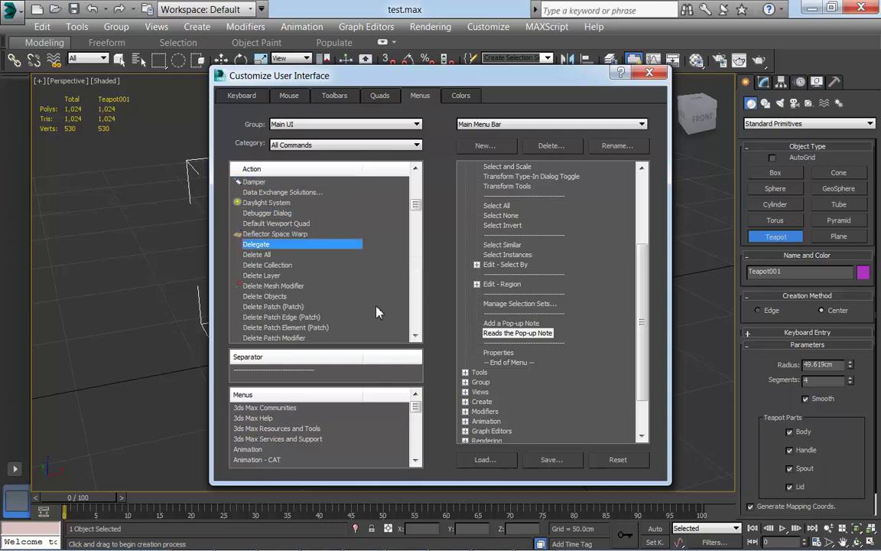
pyautogui.press('Down')
pyautogui.press('Down')
pyautogui.press('Down')
pyautogui.scroll(-2, 332, 286)
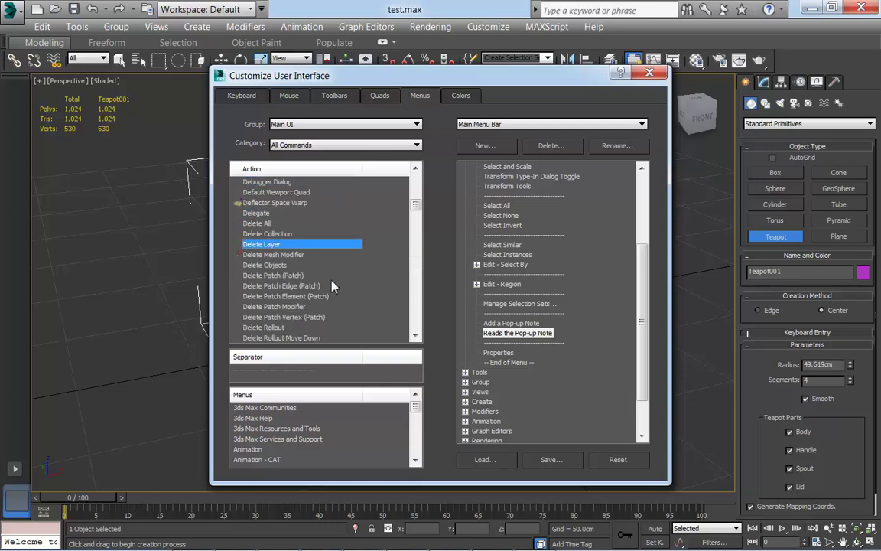
pyautogui.scroll(-5, 332, 286)
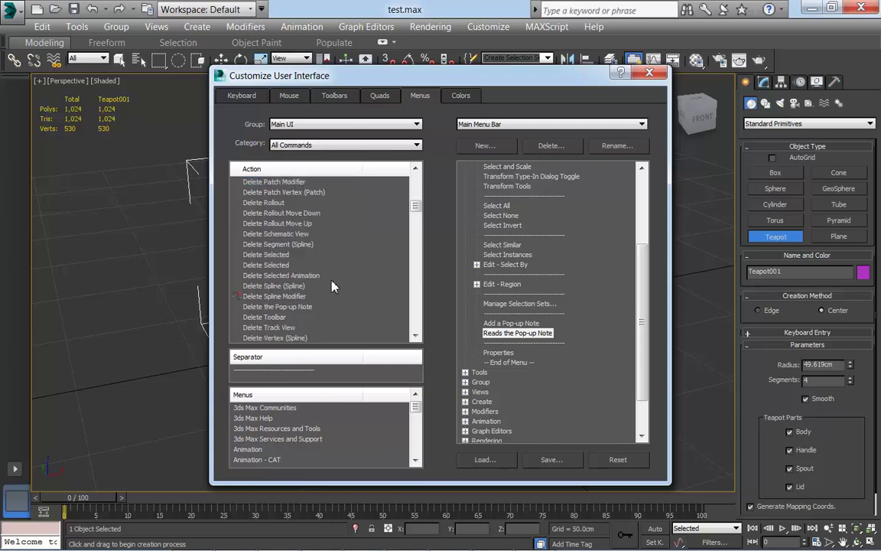
pyautogui.scroll(-2, 332, 286)
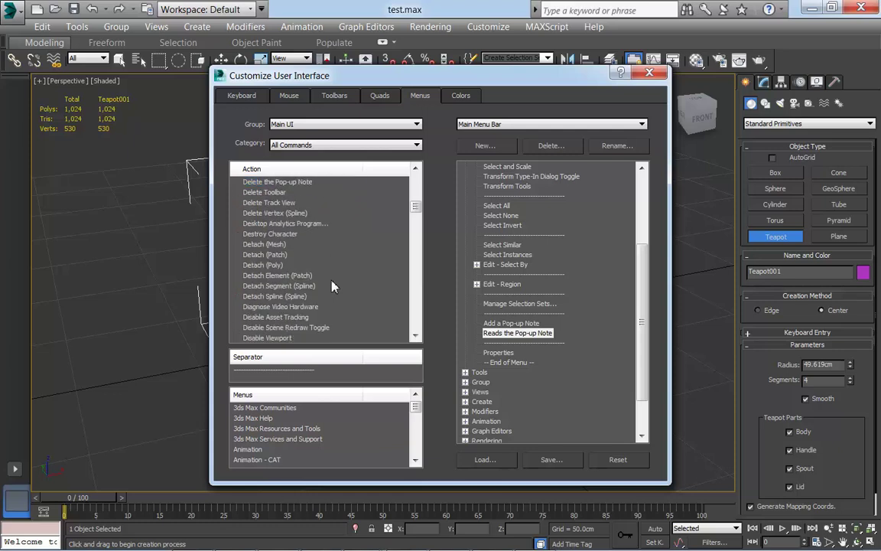
pyautogui.scroll(2, 332, 286)
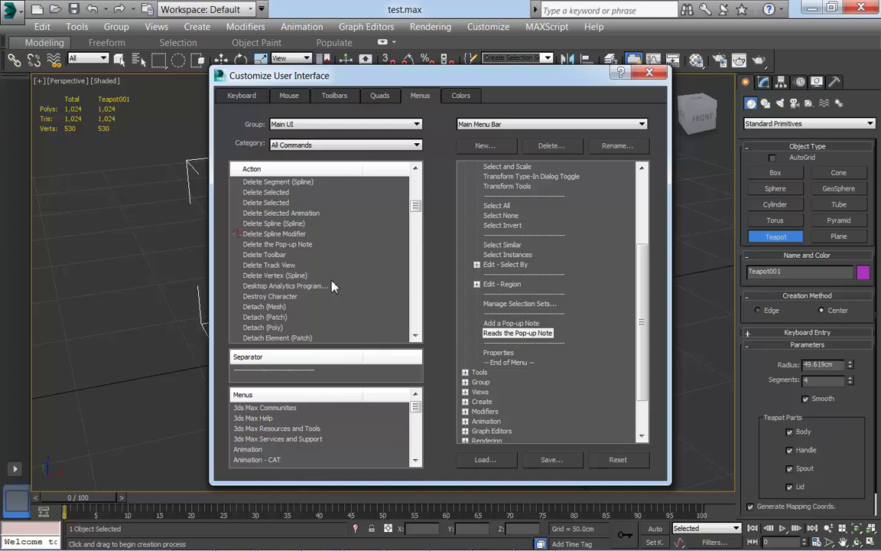
pyautogui.moveTo(277, 244); pyautogui.dragTo(522, 358)
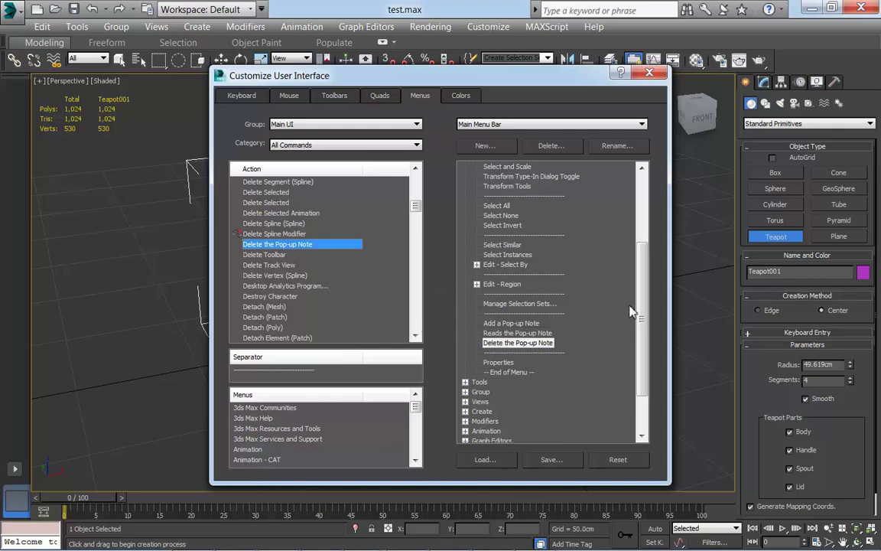
# Review the updated Edit menu and bring up the save window for the menu file.
pyautogui.scroll(4, 581, 290)
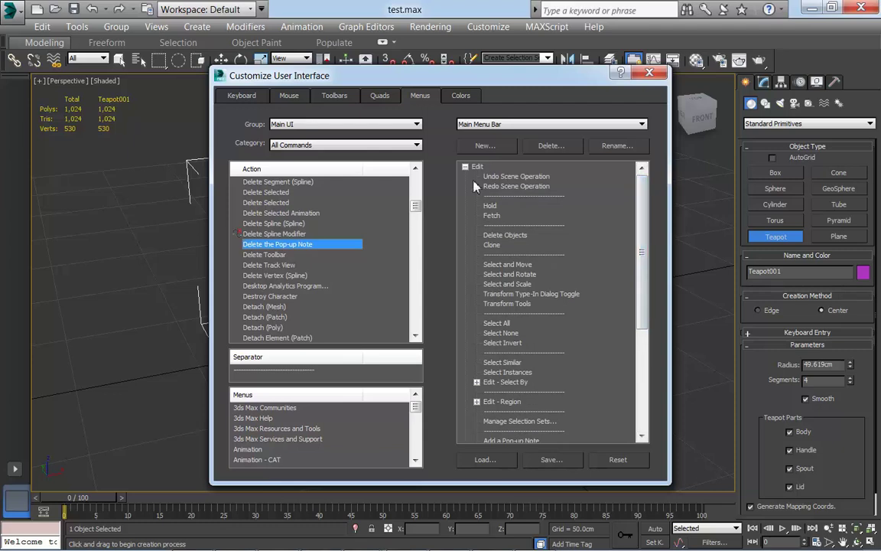
pyautogui.scroll(-5, 634, 172)
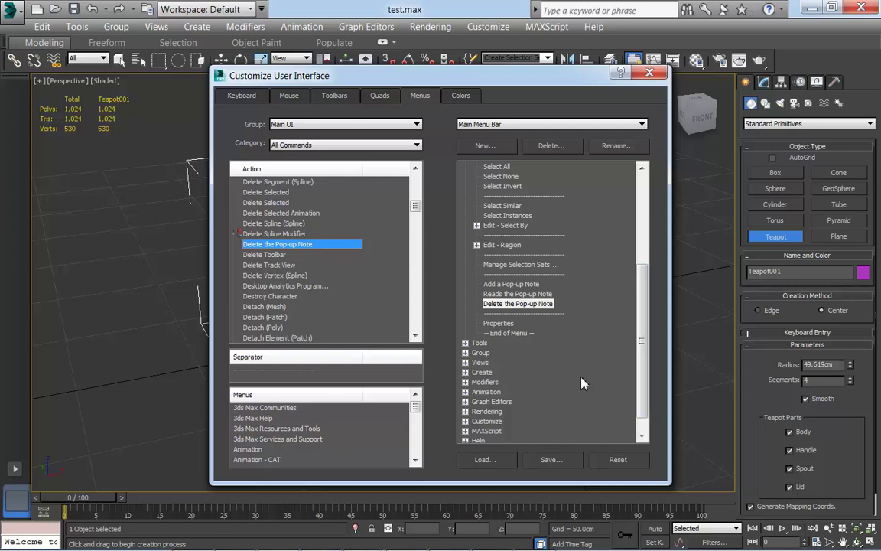
pyautogui.click(552, 460)
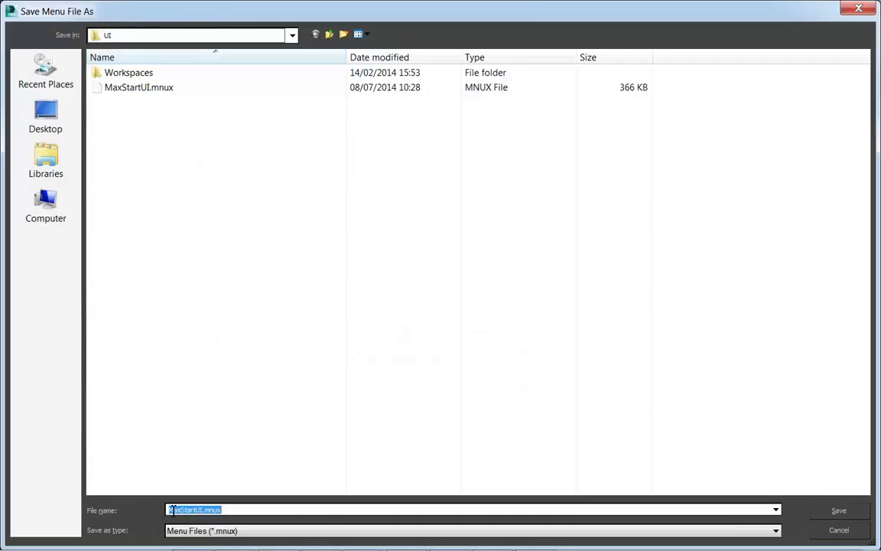
# Save the customized menus over MaxStartUI.mnux, confirming the replacement, and close the customization window.
pyautogui.click(839, 512)
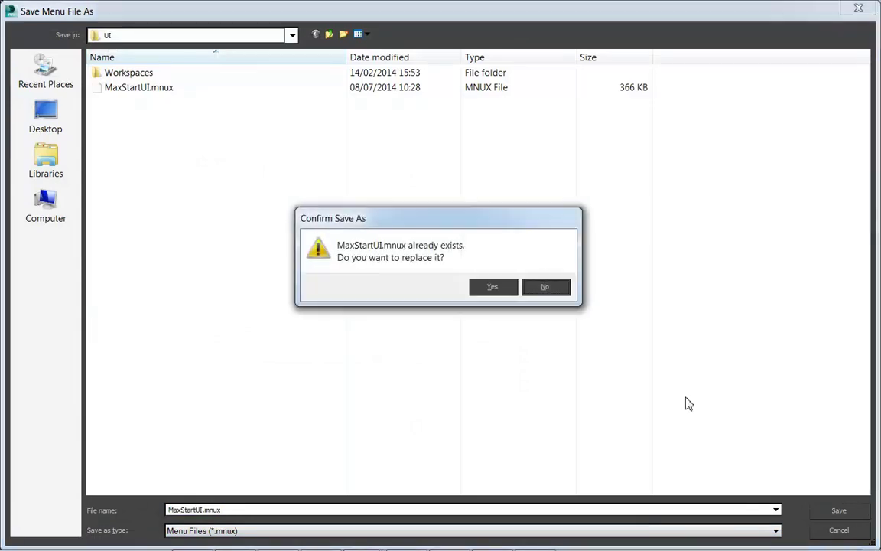
pyautogui.click(493, 287)
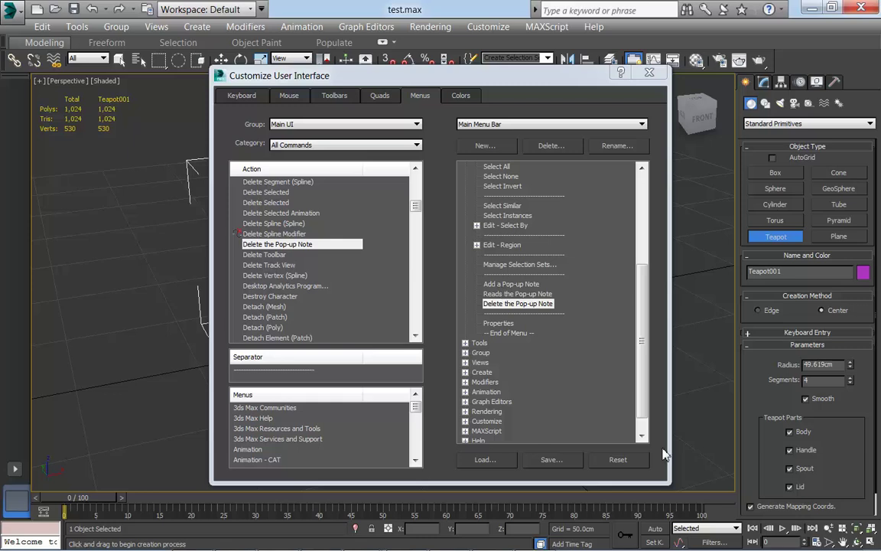
pyautogui.click(649, 72)
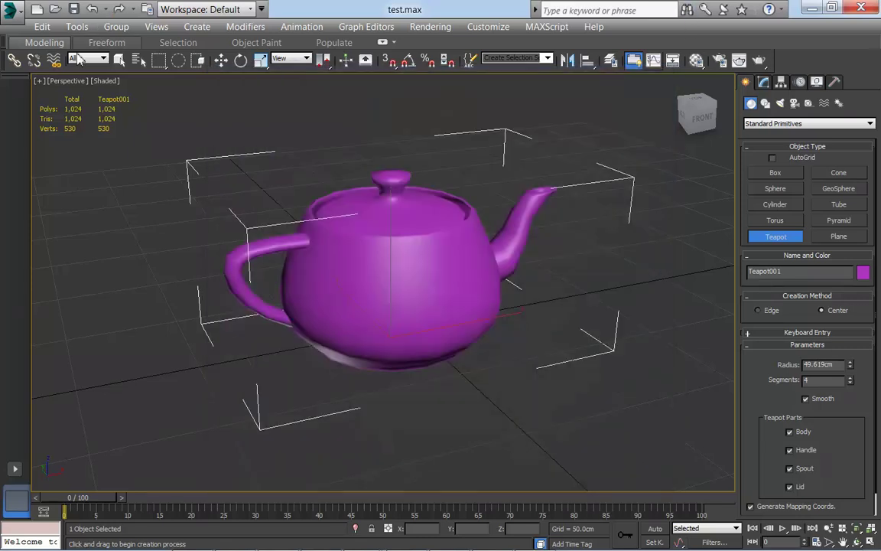
# Add a pop-up note with your name as Author and the comment 'This is a very basic file showing a tea pot.'.
pyautogui.click(42, 27)
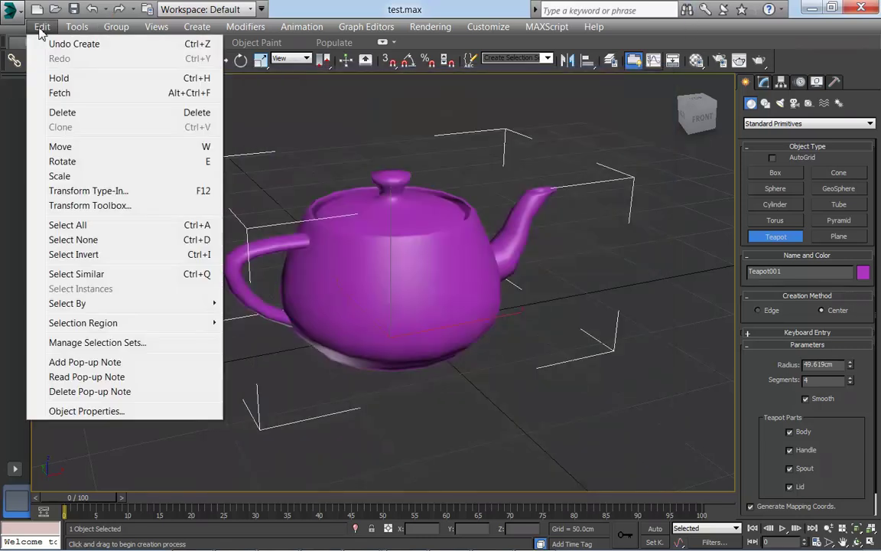
pyautogui.click(107, 363)
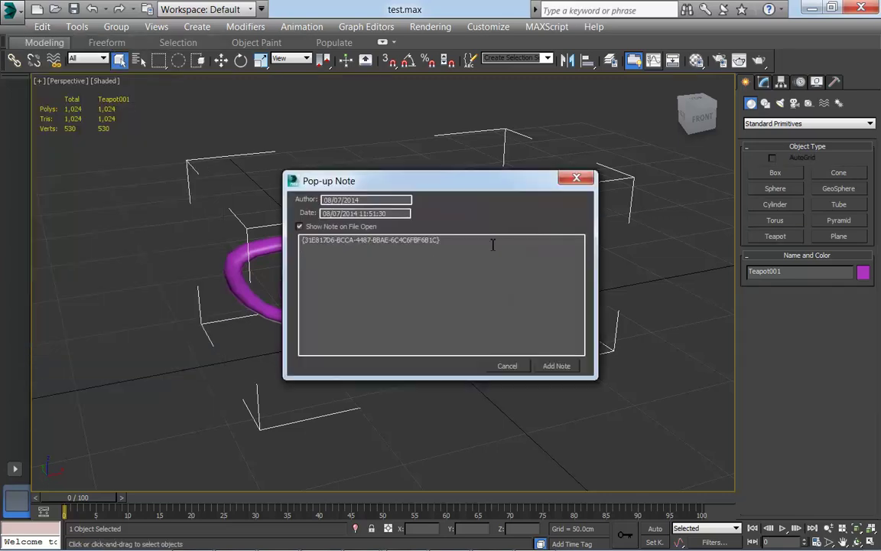
pyautogui.moveTo(371, 200); pyautogui.dragTo(306, 200)
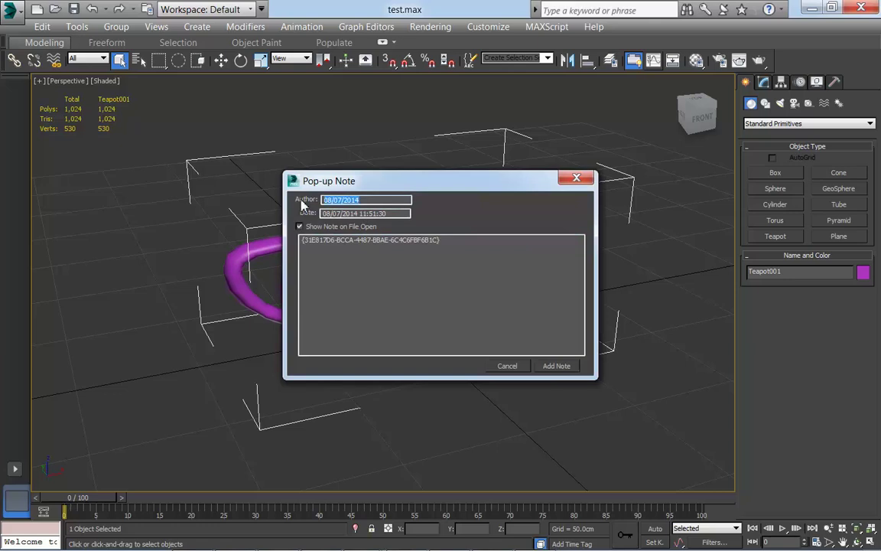
pyautogui.write('J Webb')
pyautogui.click(405, 216)
pyautogui.moveTo(452, 241); pyautogui.dragTo(213, 246)
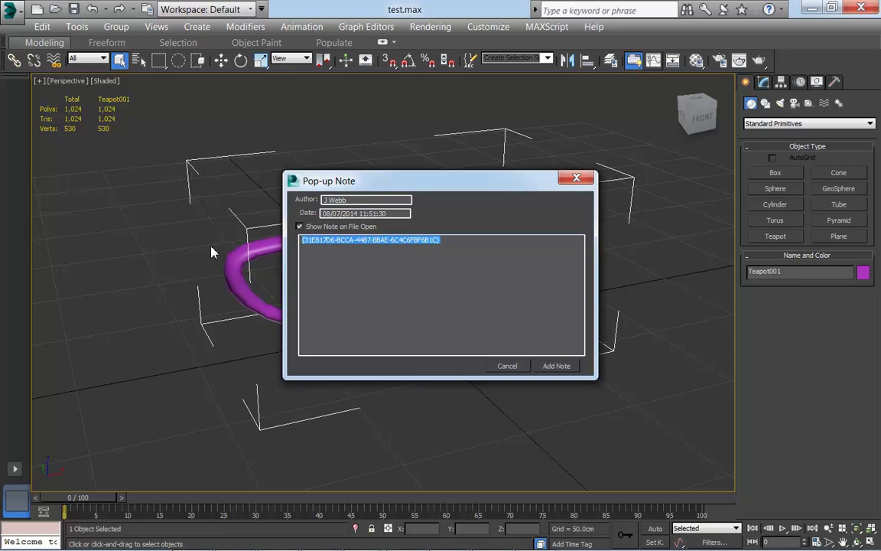
pyautogui.write('This is a very basic file showing a tea pot.')
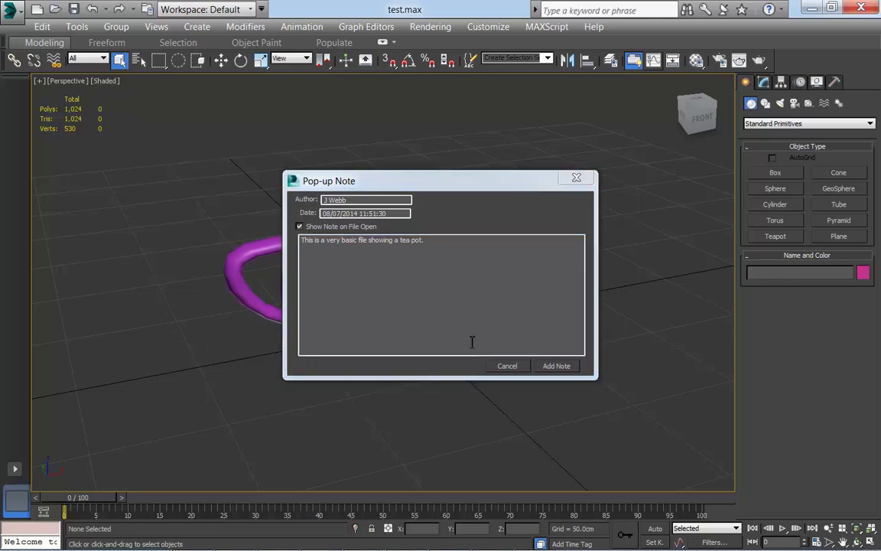
# Attach the pop-up note to the scene and read it back to check the tea pot comment.
pyautogui.click(559, 365)
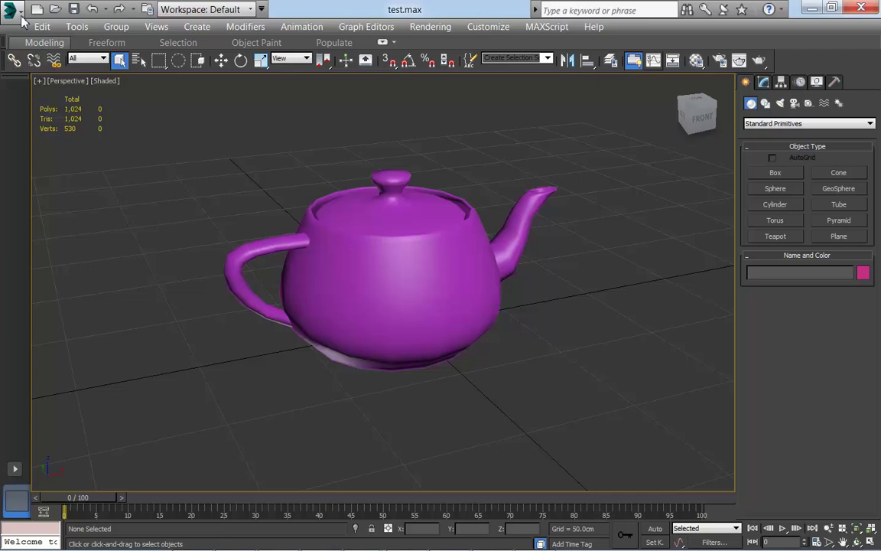
pyautogui.click(44, 27)
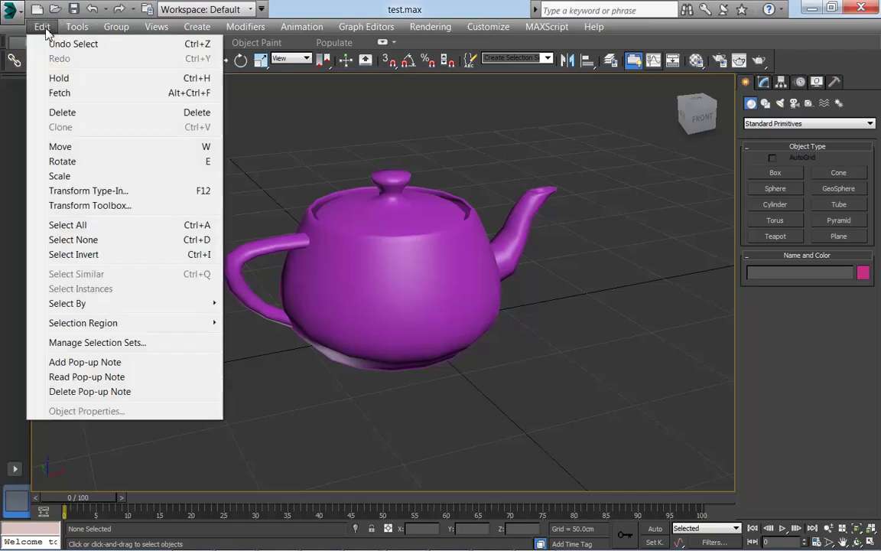
pyautogui.click(105, 377)
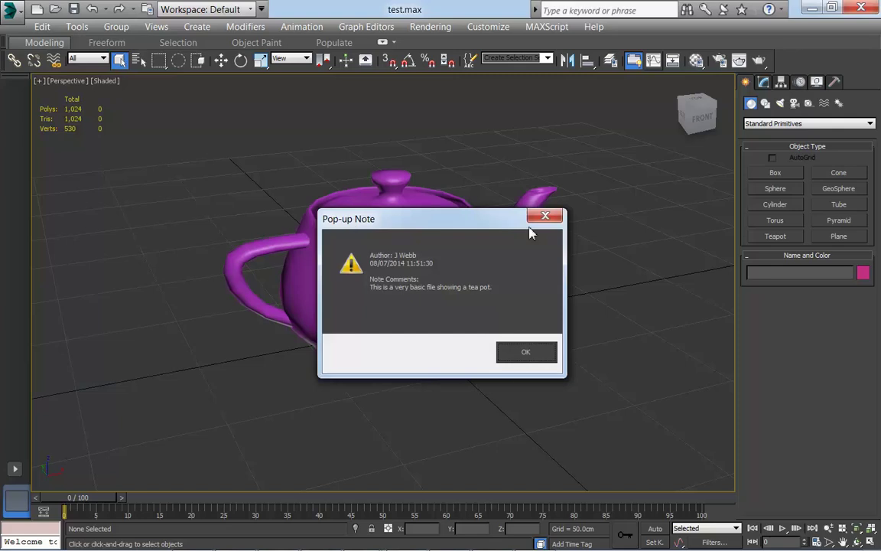
pyautogui.click(545, 216)
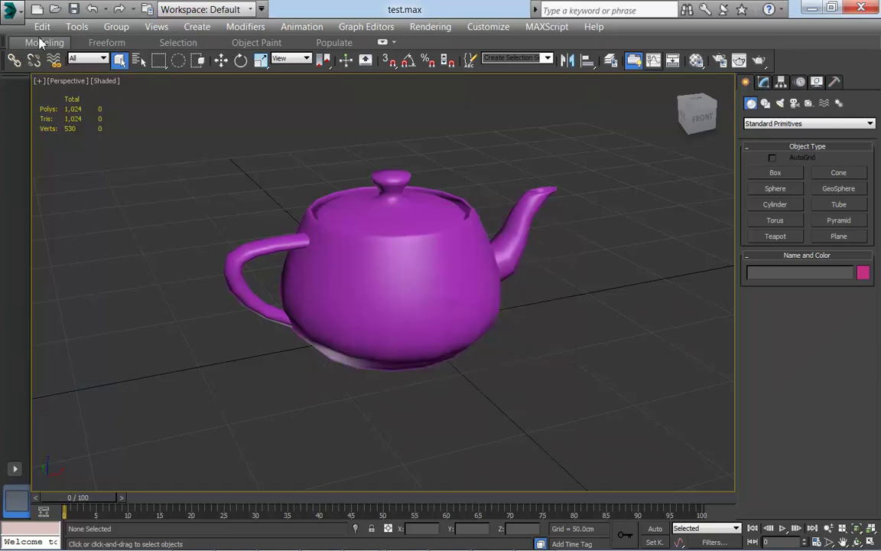
pyautogui.click(14, 12)
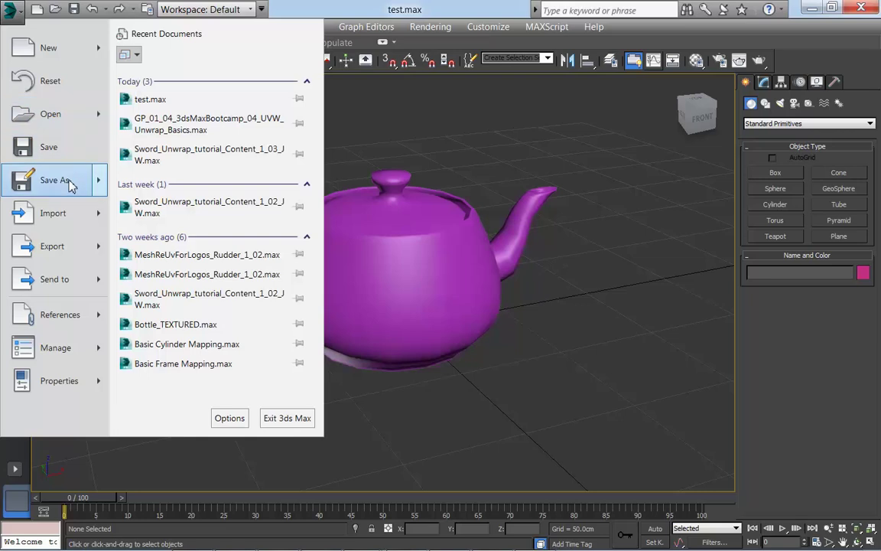
# Save the teapot scene as TestTeaPot.max, correcting the mistyped file name.
pyautogui.moveTo(69, 186)
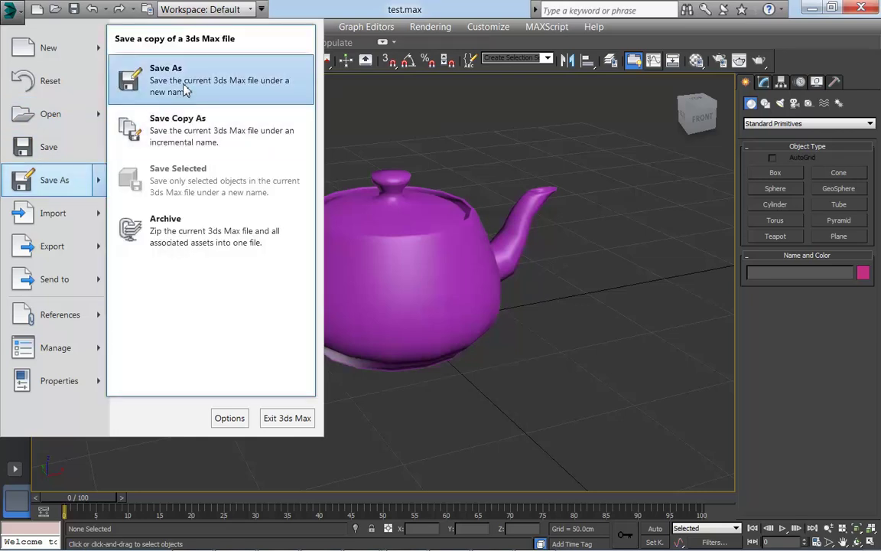
pyautogui.click(163, 74)
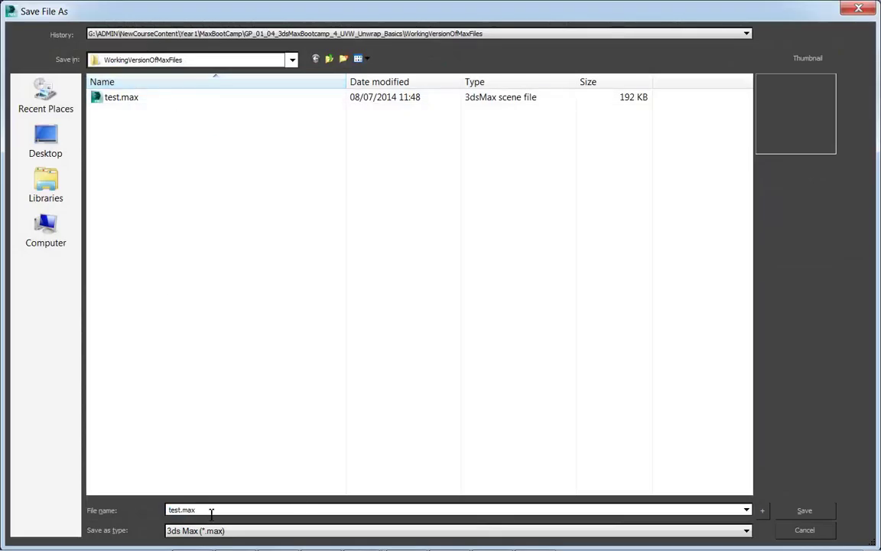
pyautogui.write('TestTeaot')
pyautogui.press('BackSpace')
pyautogui.press('BackSpace')
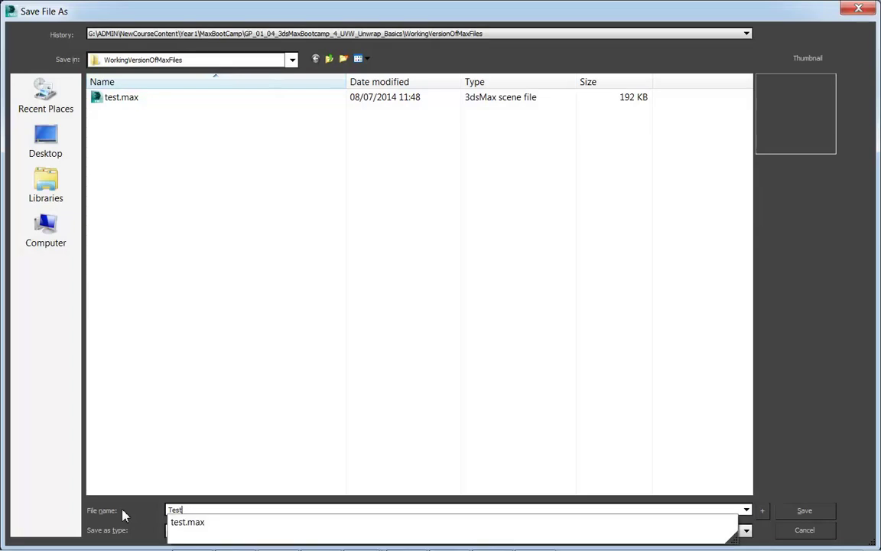
pyautogui.write('TeaPot')
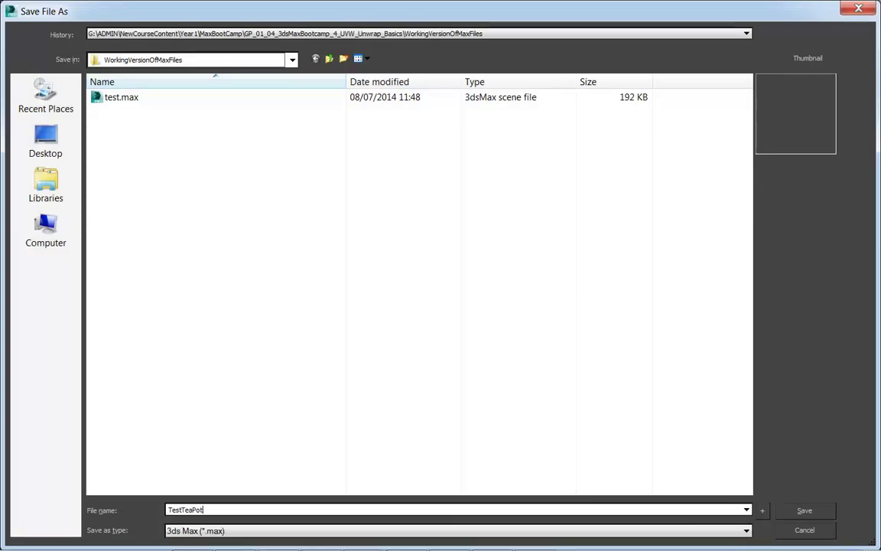
pyautogui.press('Return')
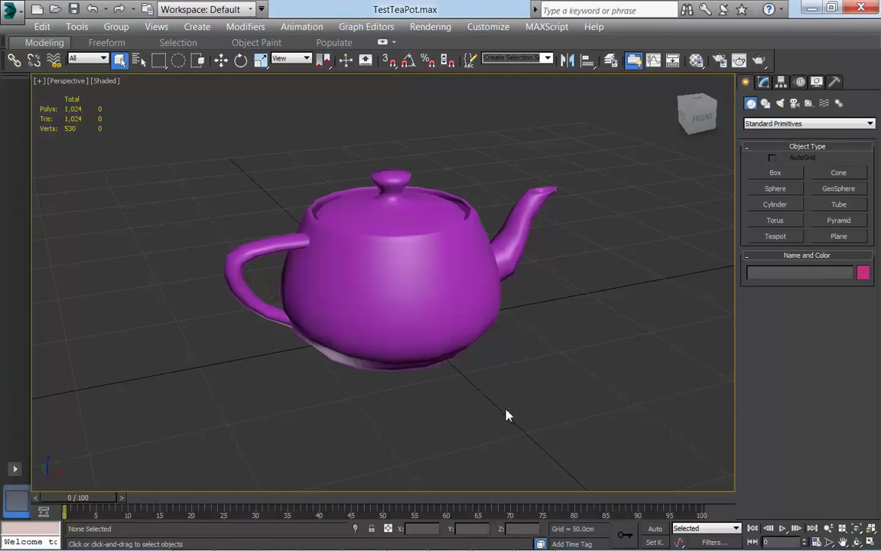
pyautogui.click(18, 16)
# Reset 3ds Max to an empty scene.
pyautogui.click(48, 80)
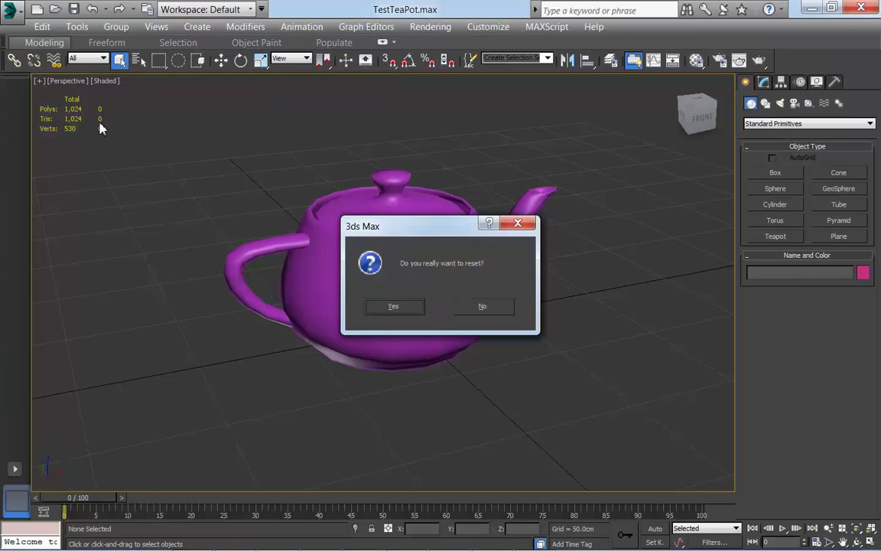
pyautogui.click(393, 307)
pyautogui.moveTo(497, 359); pyautogui.dragTo(462, 361, button='middle')
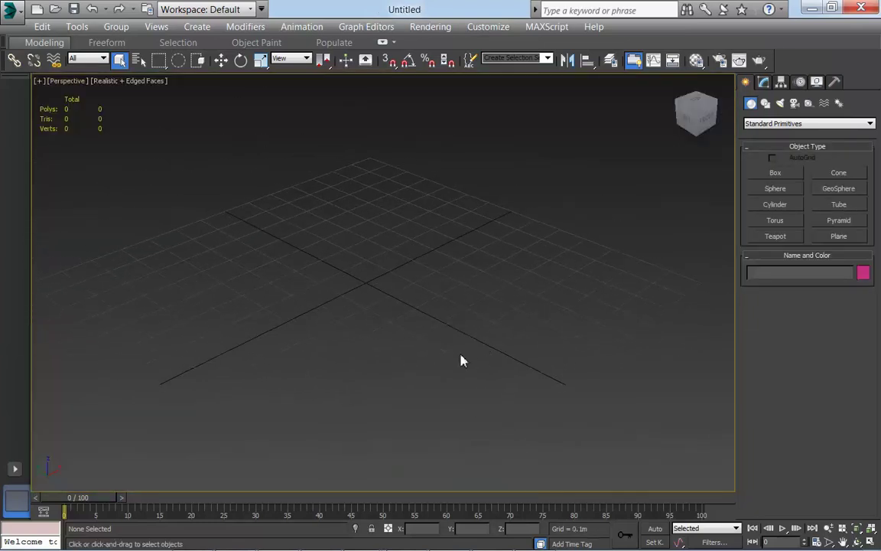
# Reopen TestTeaPot.max from Recent Documents and dismiss its pop-up note.
pyautogui.click(20, 14)
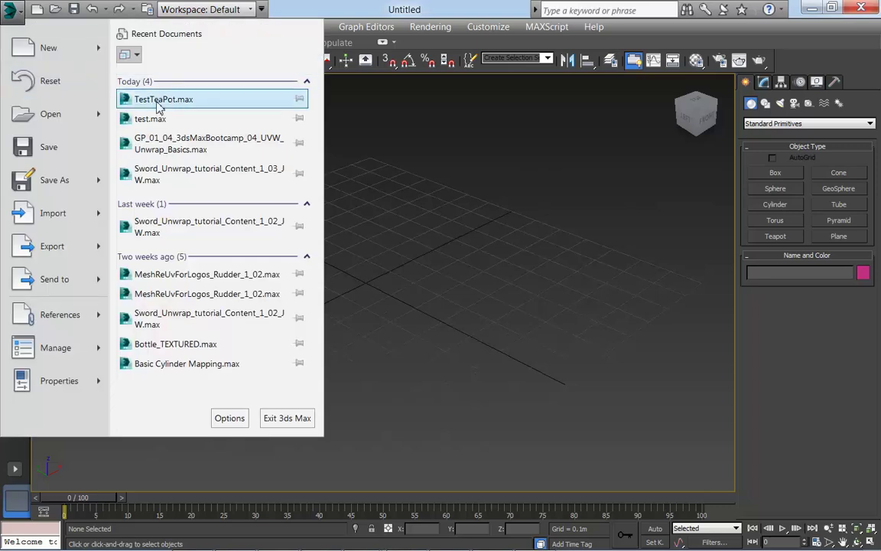
pyautogui.click(187, 101)
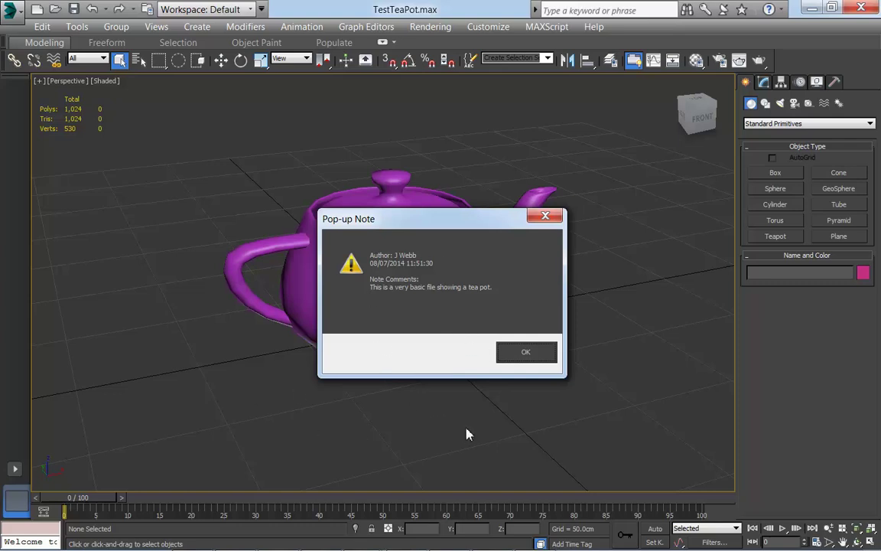
pyautogui.click(522, 354)
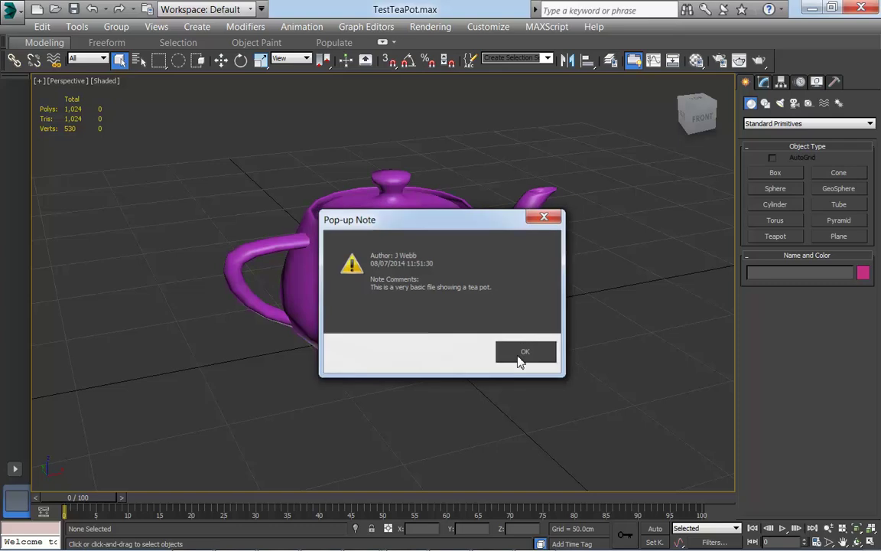
pyautogui.keyDown('alt'); pyautogui.moveTo(547, 366); pyautogui.dragTo(474, 266, button='middle'); pyautogui.keyUp('alt')
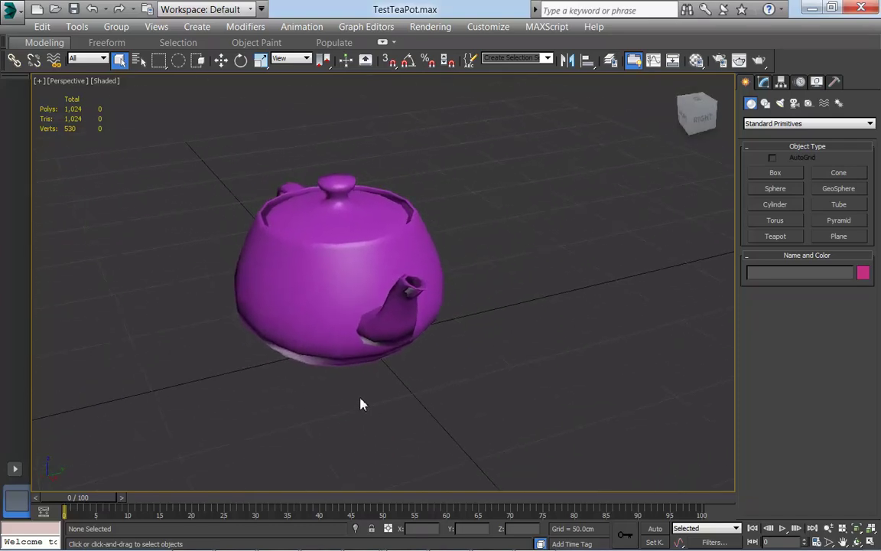
pyautogui.keyDown('alt'); pyautogui.moveTo(362, 404); pyautogui.dragTo(434, 385, button='middle'); pyautogui.keyUp('alt')
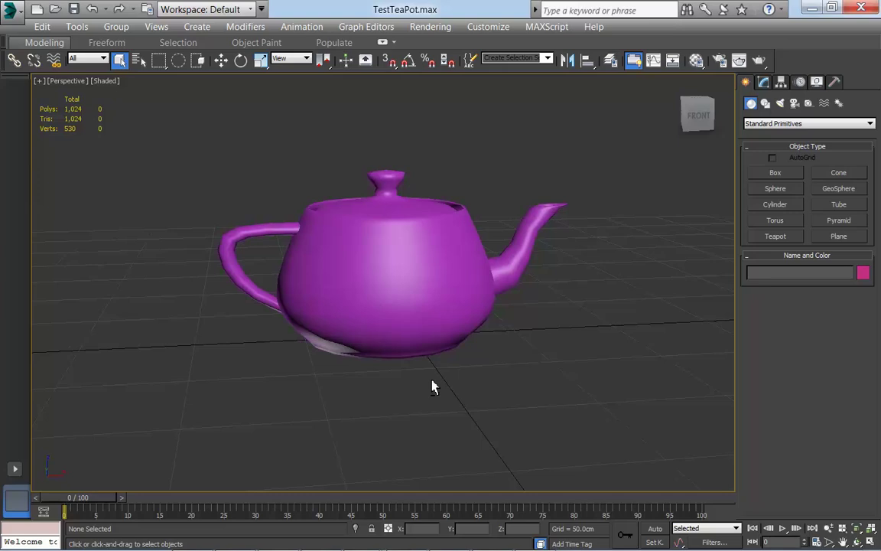
pyautogui.click(41, 27)
pyautogui.click(41, 27)
pyautogui.click(497, 29)
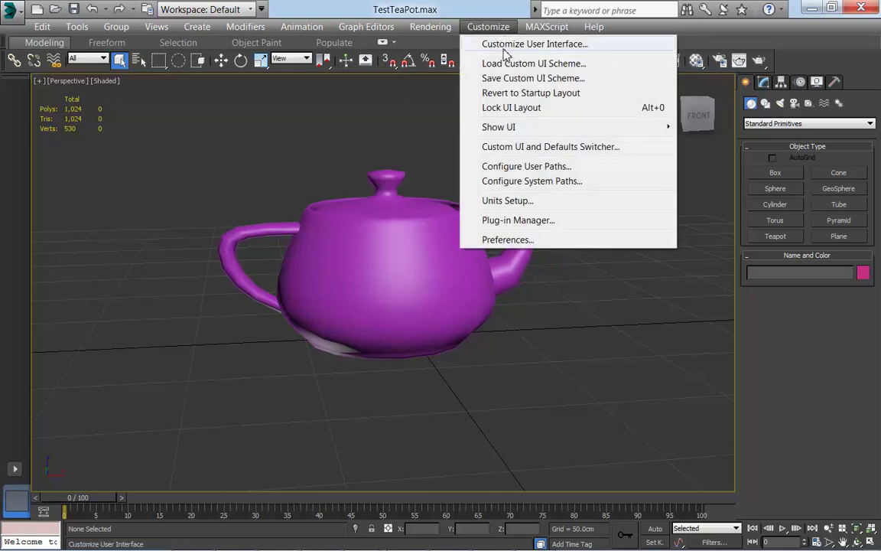
pyautogui.click(507, 44)
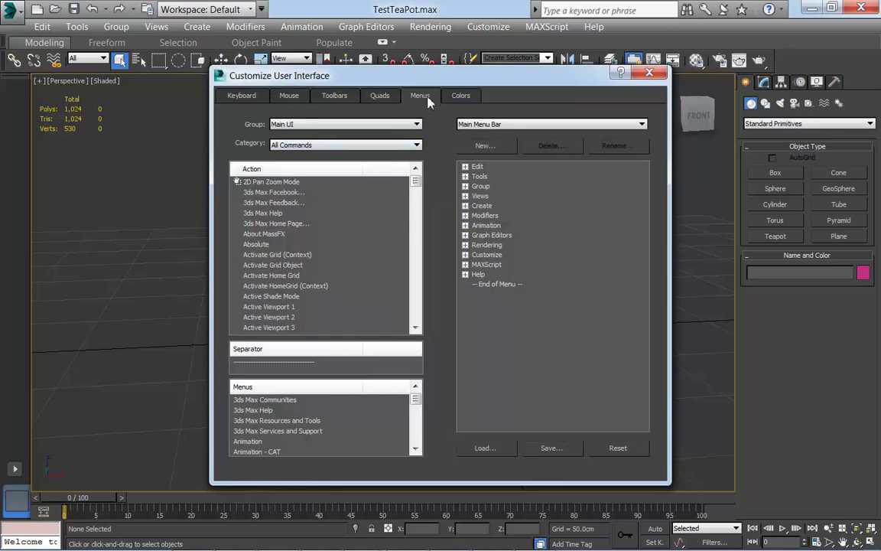
pyautogui.click(465, 167)
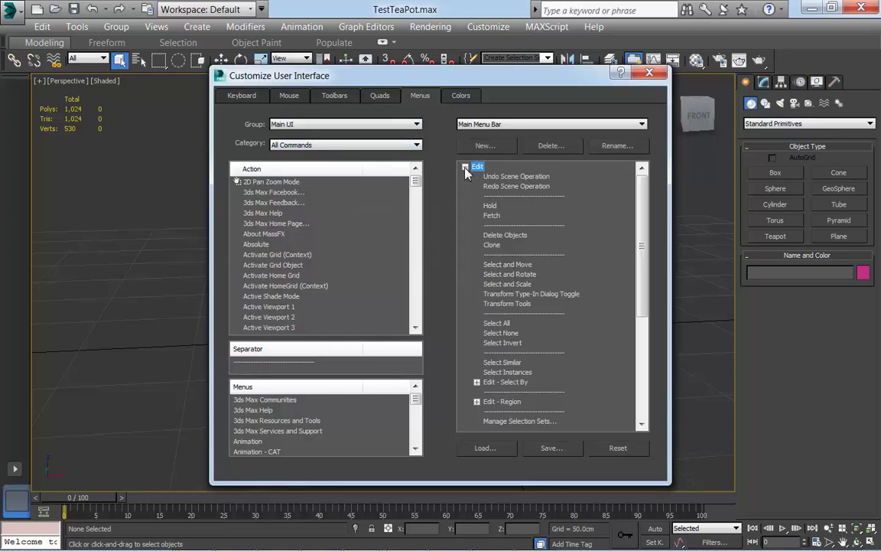
pyautogui.moveTo(639, 231); pyautogui.dragTo(642, 287)
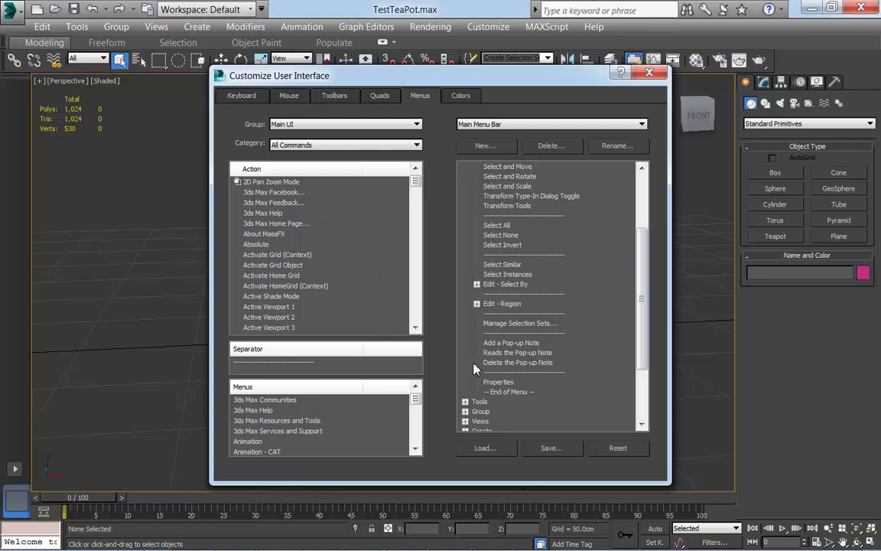
pyautogui.click(649, 72)
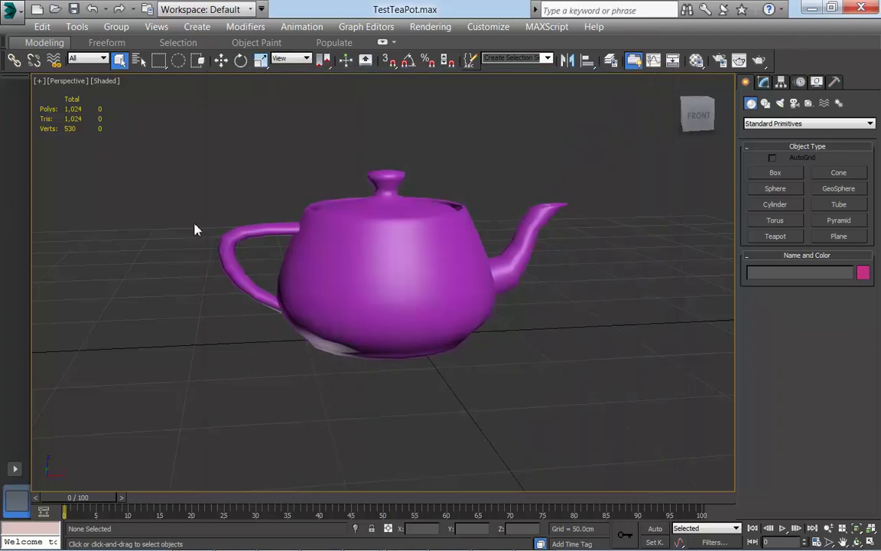
pyautogui.click(17, 12)
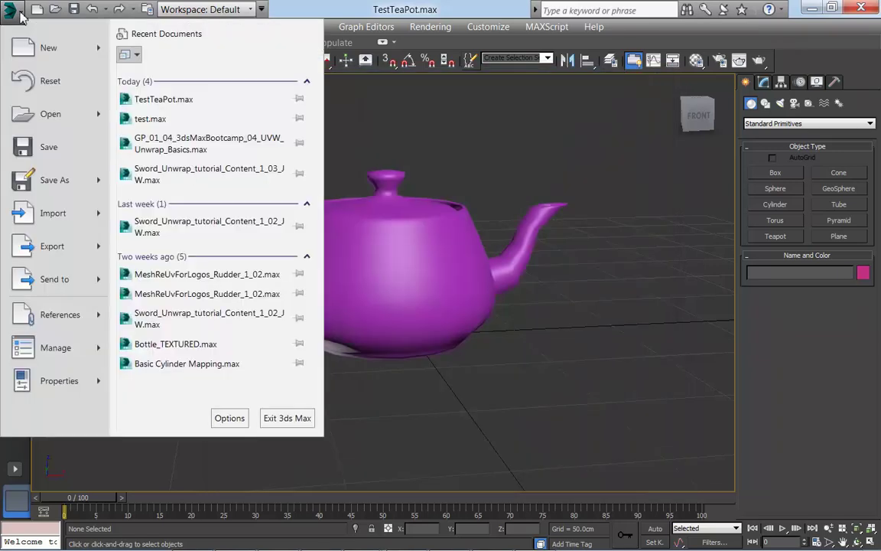
pyautogui.click(455, 126)
pyautogui.click(42, 26)
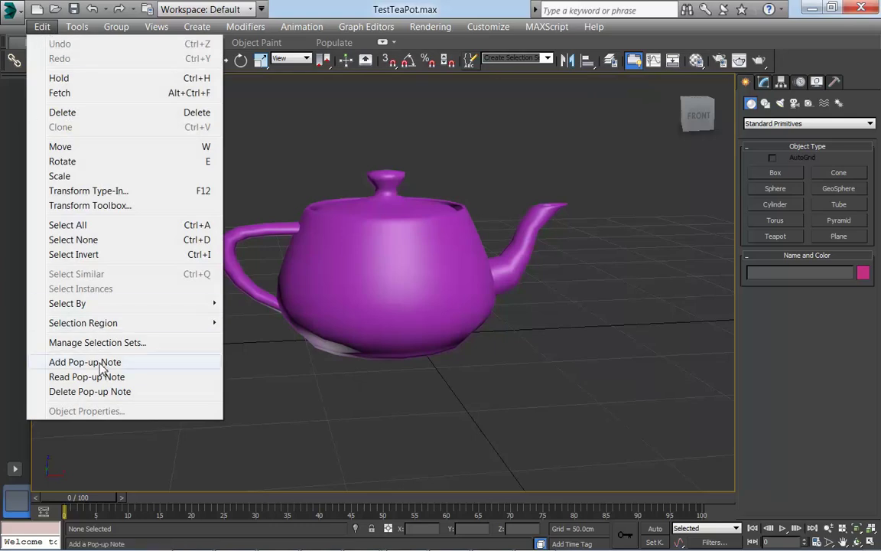
pyautogui.click(476, 413)
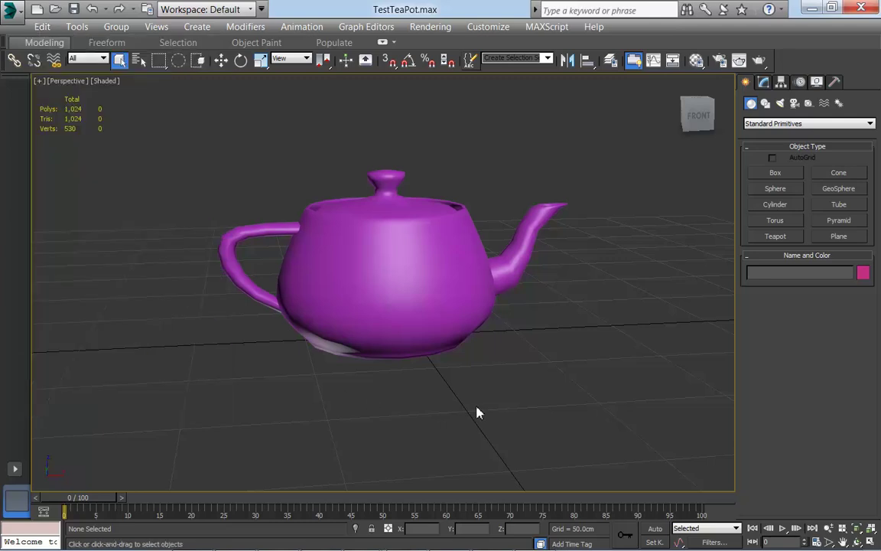